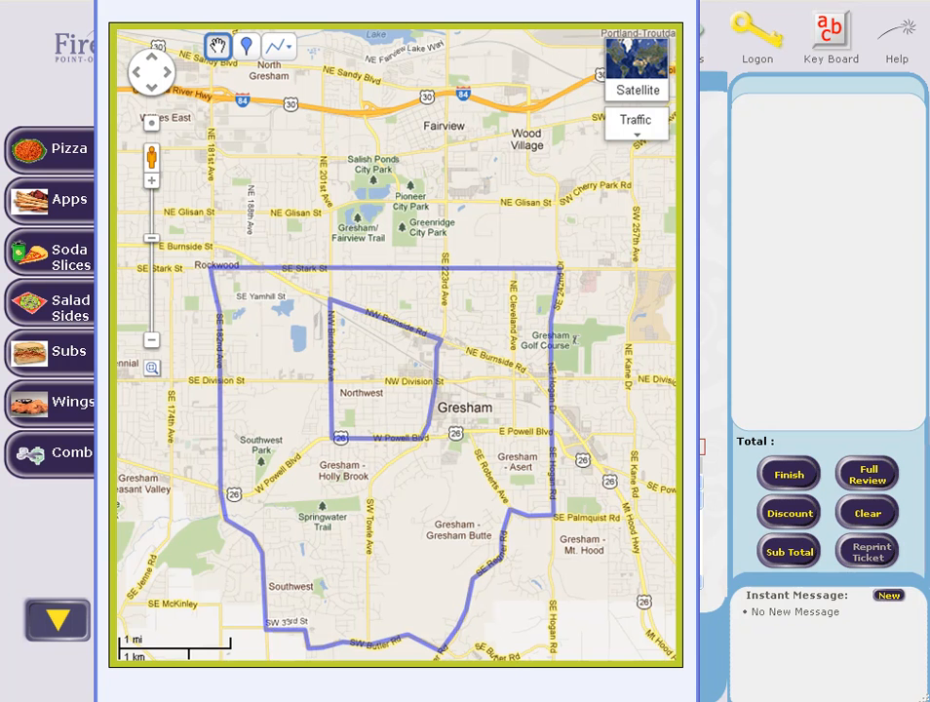
# Step: Close the delivery-area map window
pyautogui.click(346, 701)
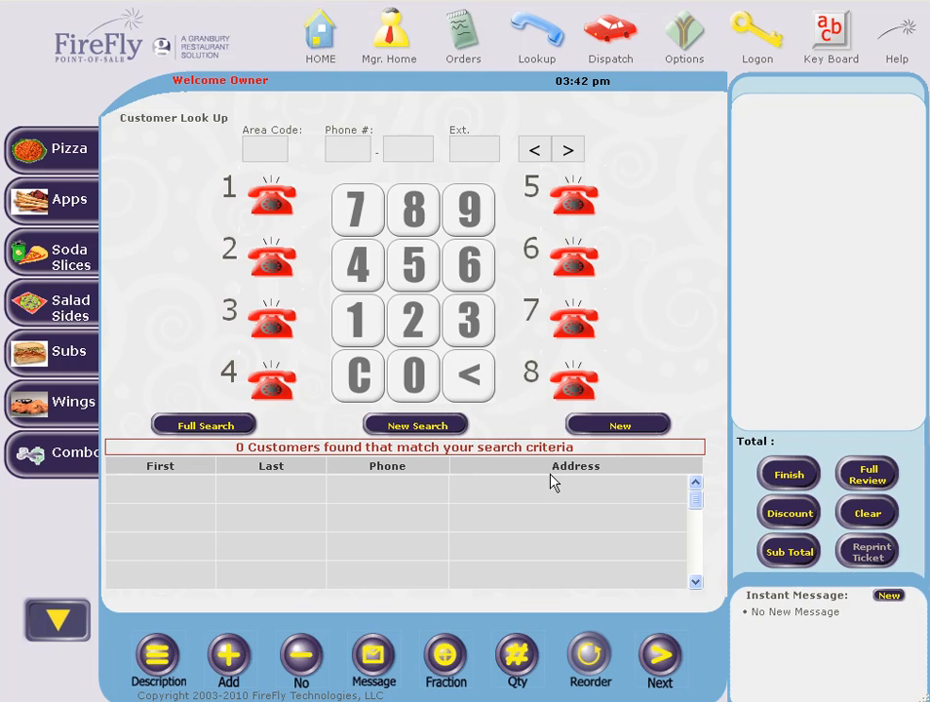
# Step: Start a new customer and enter their first and last name
pyautogui.click(605, 428)
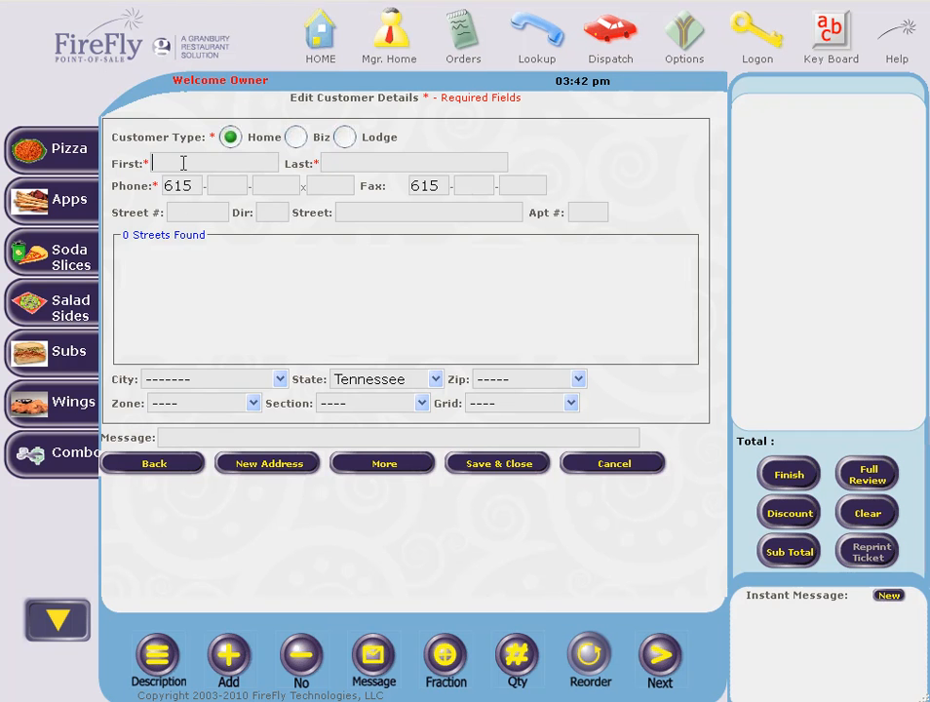
pyautogui.press('Tab')
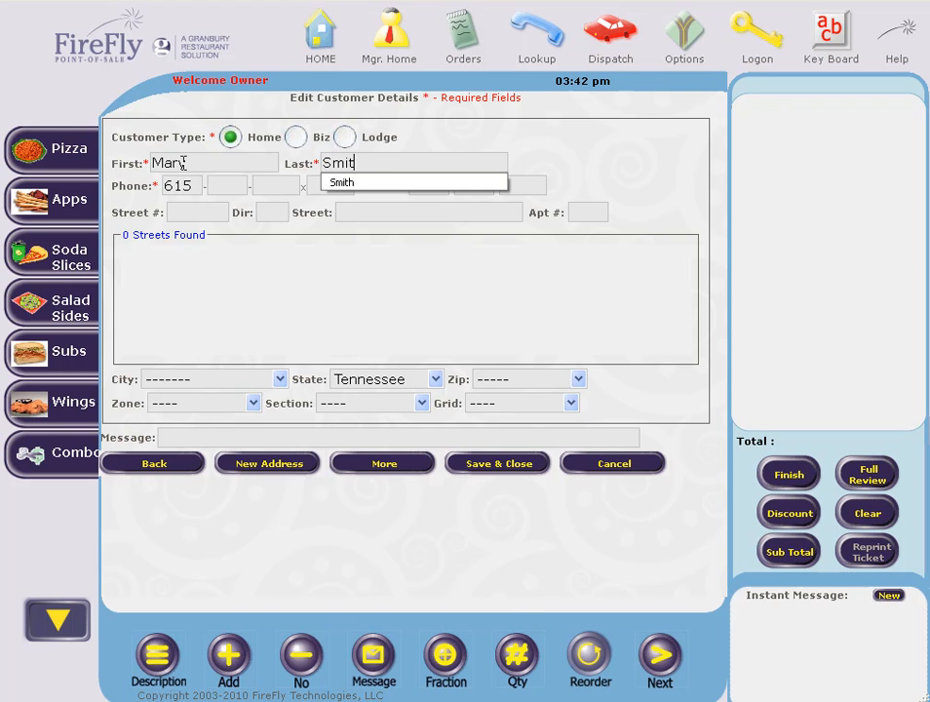
pyautogui.press('Tab')
# Step: Enter the phone number and search 'galway', picking the GALWAY LK street match
pyautogui.press('Tab')
pyautogui.press('Tab')
pyautogui.press('Tab')
pyautogui.press('Tab')
pyautogui.press('Tab')
pyautogui.press('Tab')
pyautogui.press('Tab')
pyautogui.press('Tab')
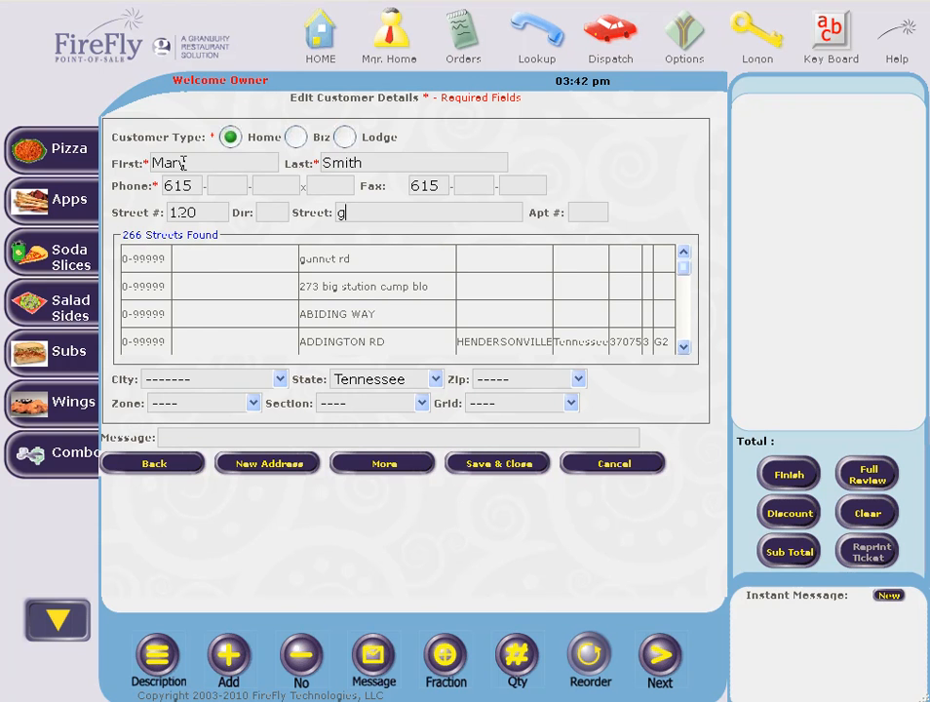
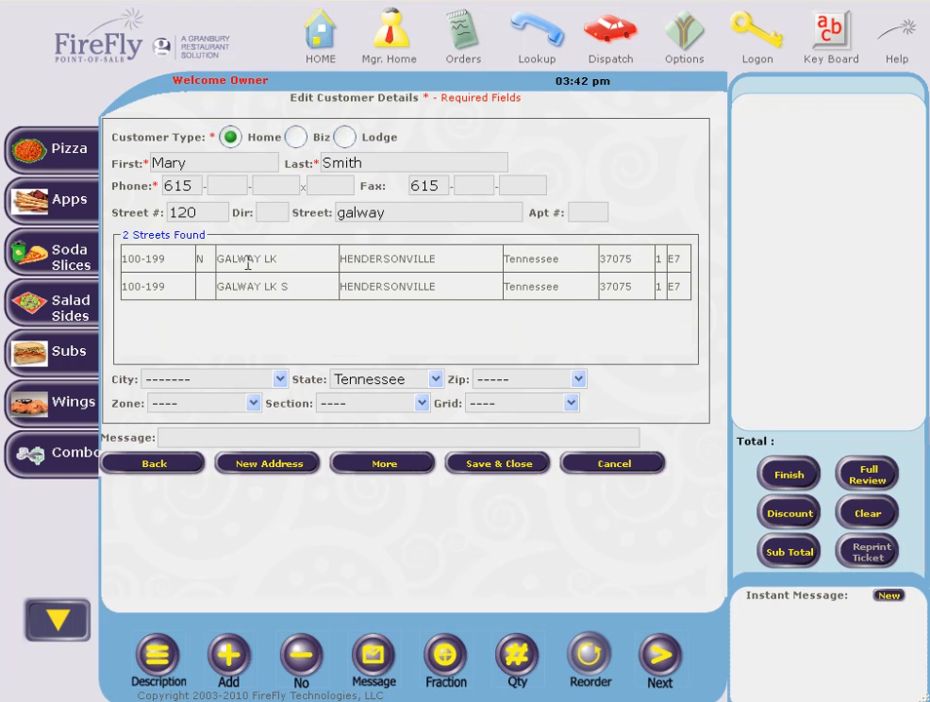
pyautogui.click(248, 259)
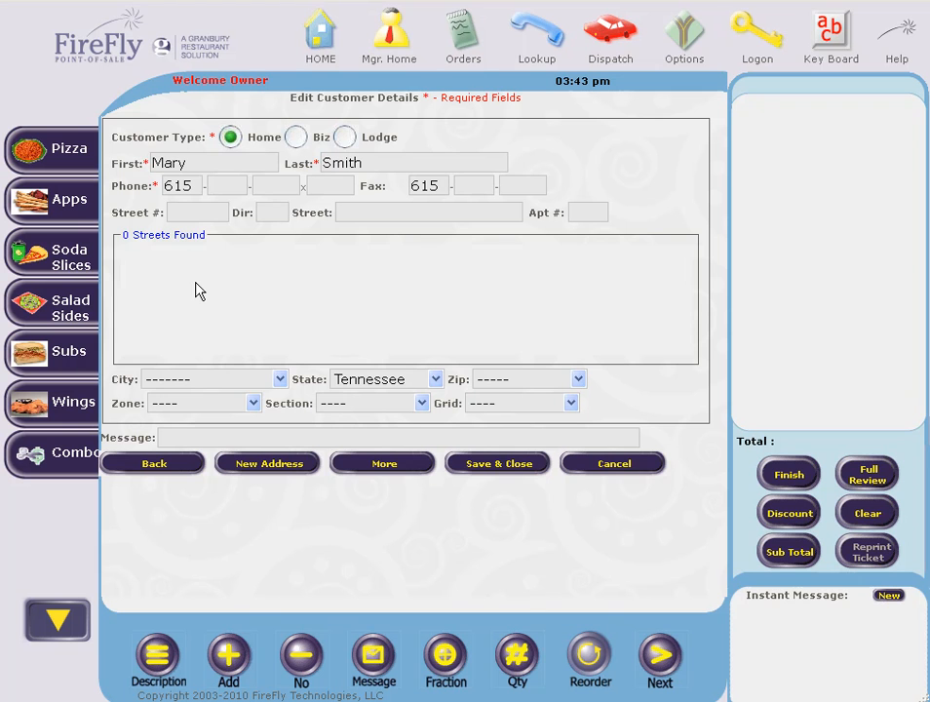
pyautogui.click(209, 211)
# Step: Enter the customer's street address with city GALLATIN, zip 37066 and Zone 1, and save
pyautogui.click(357, 211)
pyautogui.click(234, 382)
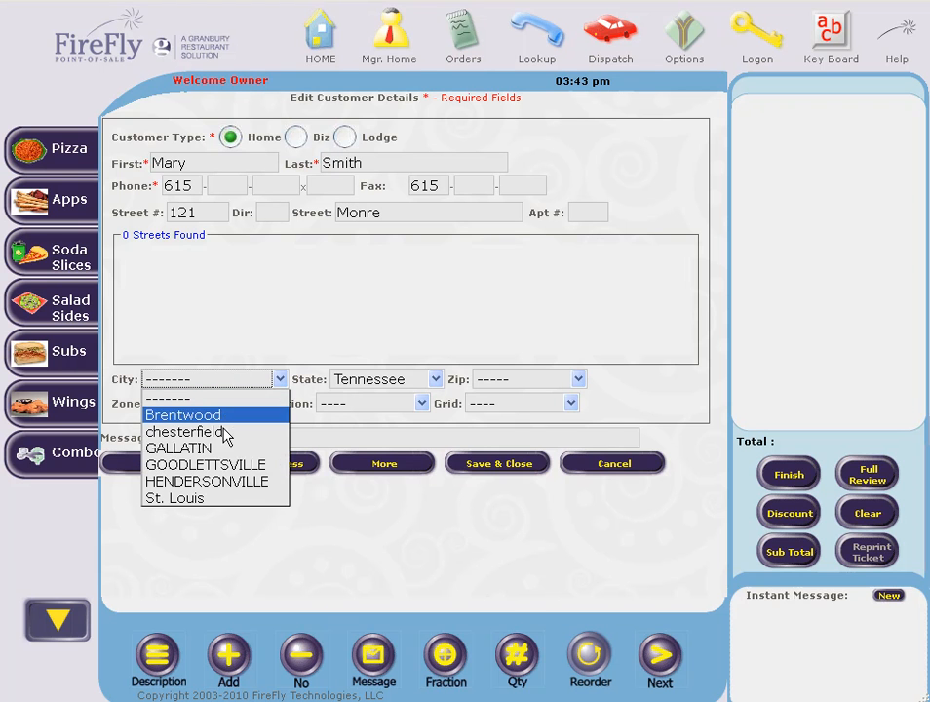
pyautogui.click(253, 447)
pyautogui.click(500, 384)
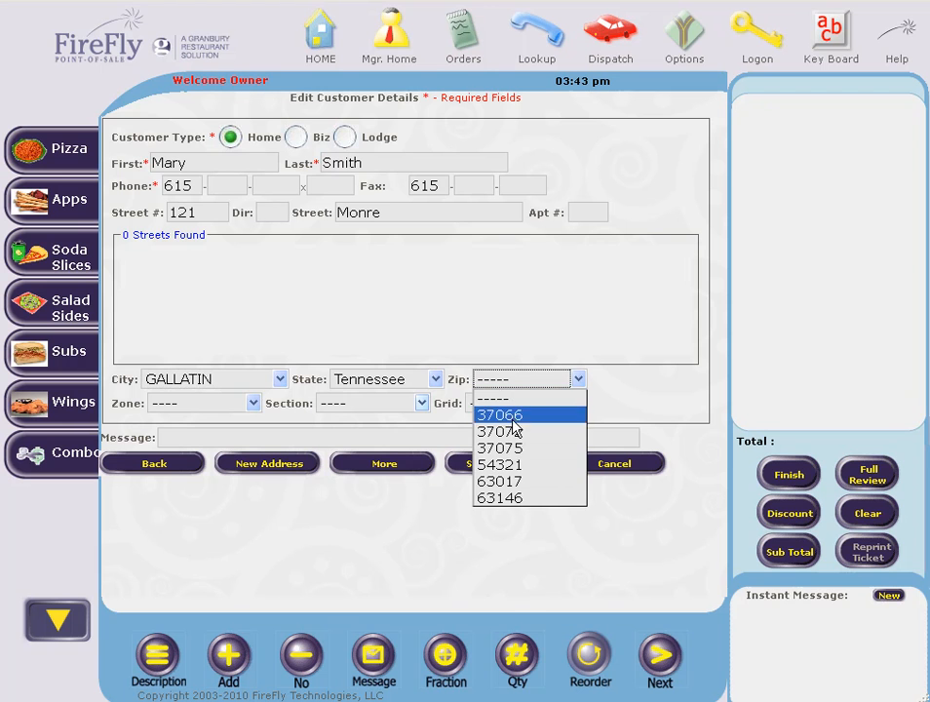
pyautogui.click(520, 419)
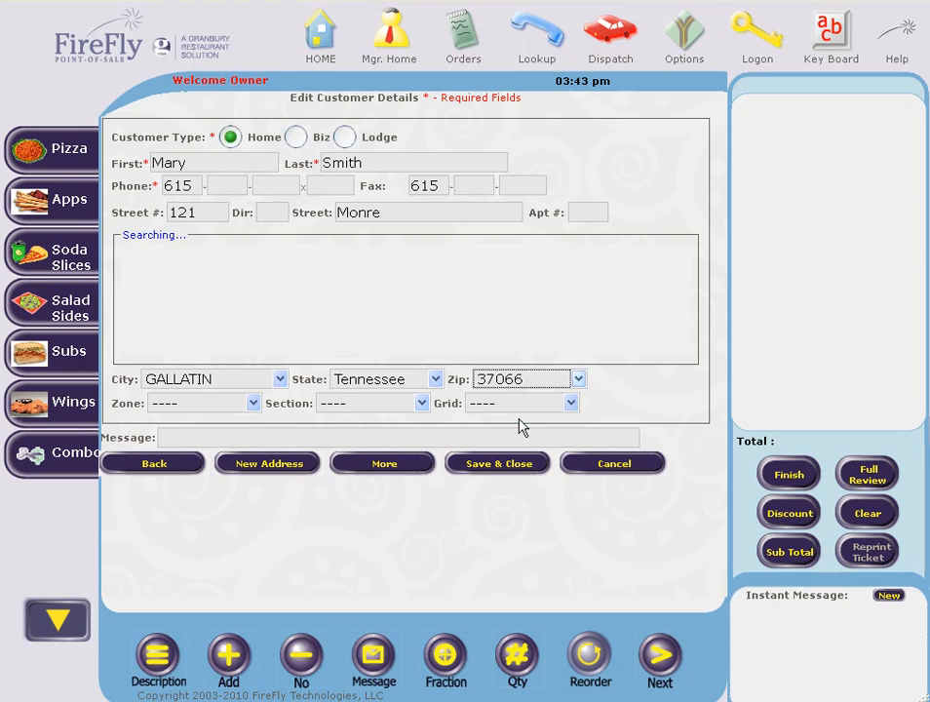
pyautogui.click(251, 403)
pyautogui.click(218, 447)
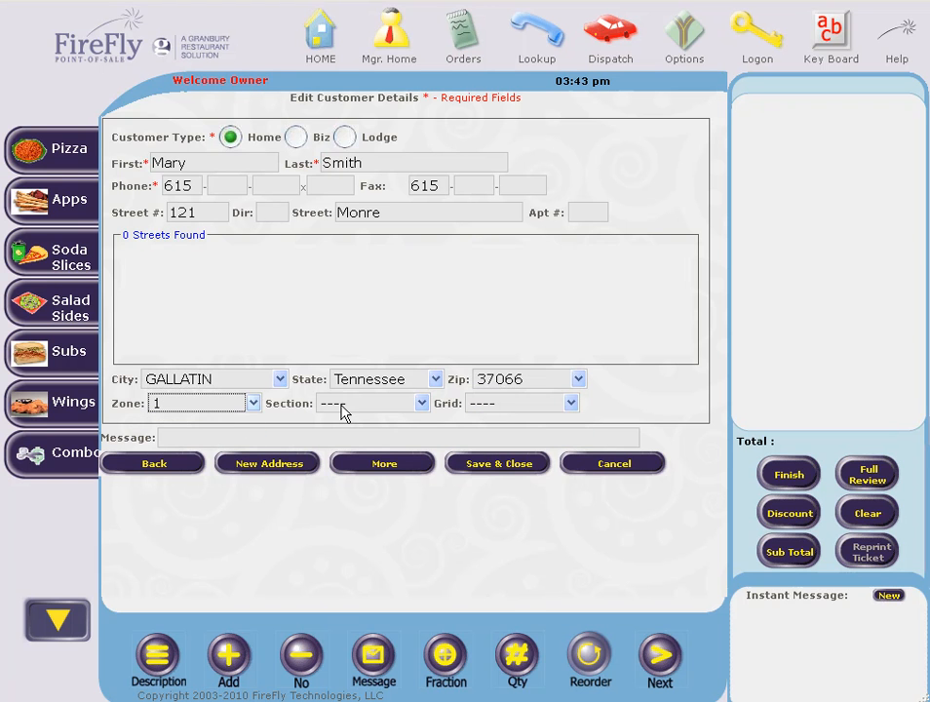
pyautogui.click(483, 471)
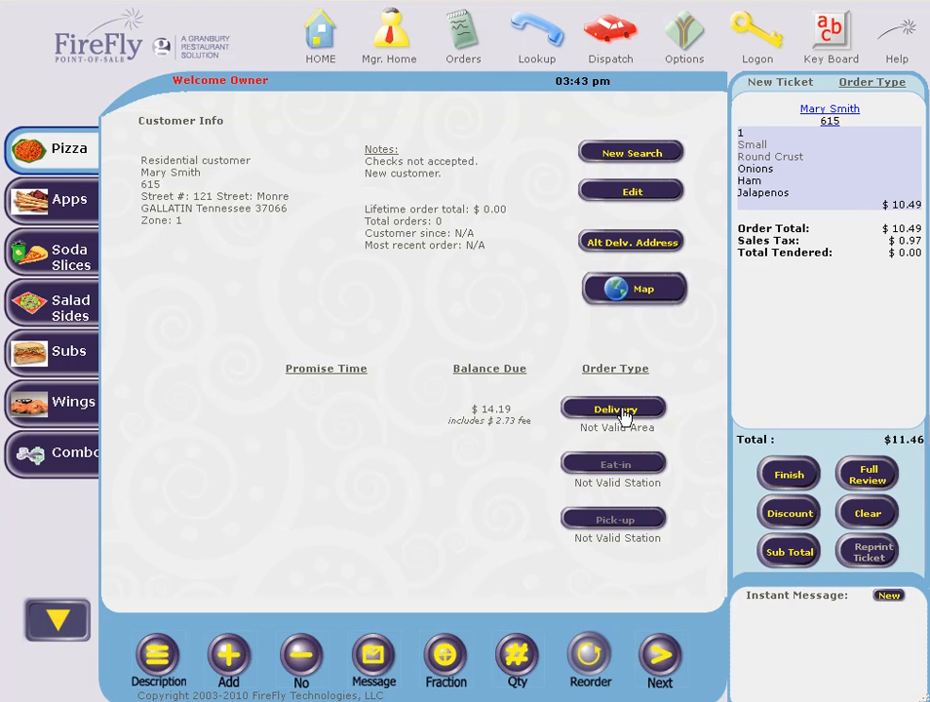
# Step: Make the order a Delivery order
pyautogui.click(616, 411)
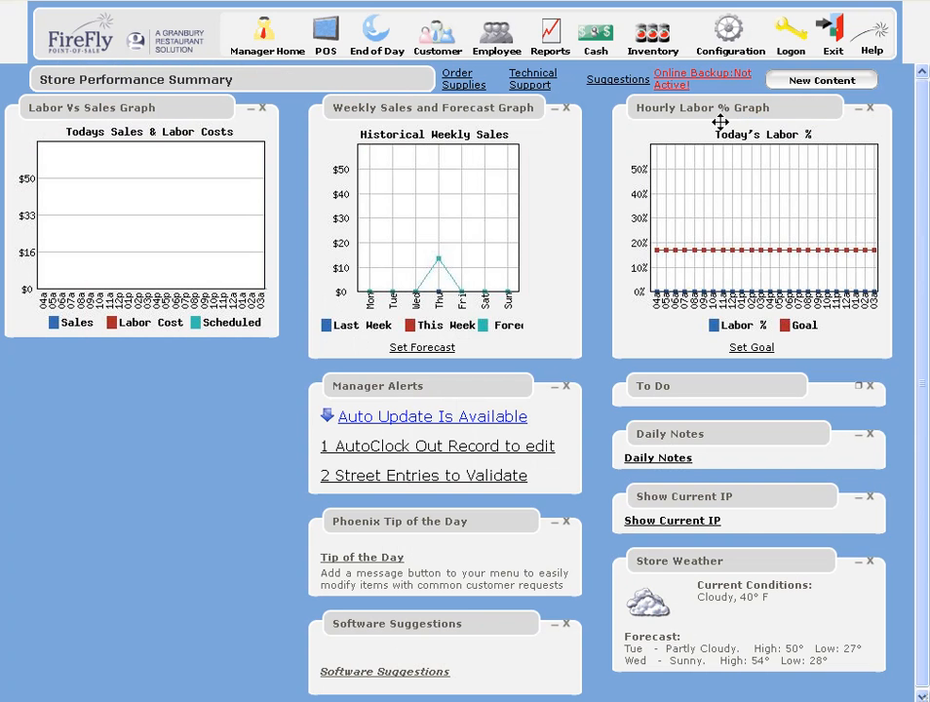
# Step: Turn off Verify Delivery Area in the delivery order type settings
pyautogui.click(729, 34)
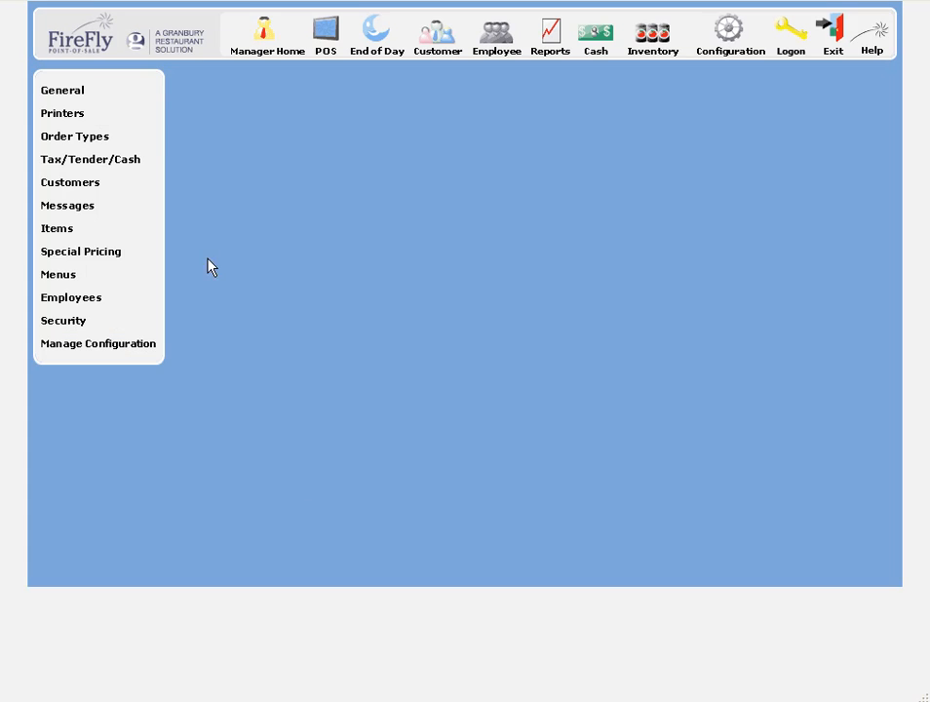
pyautogui.click(70, 141)
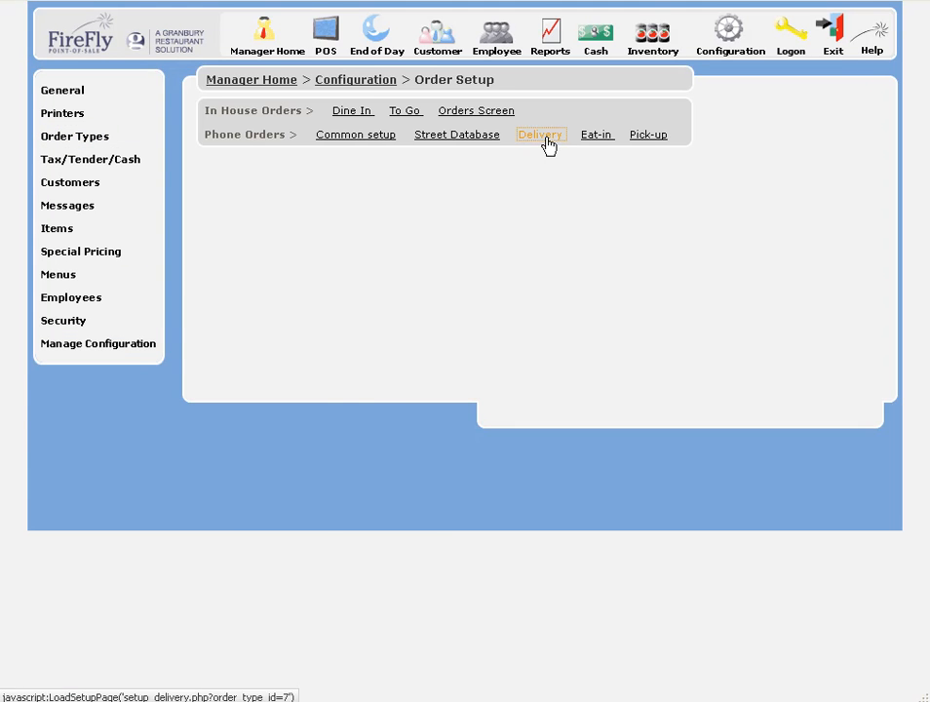
pyautogui.click(544, 135)
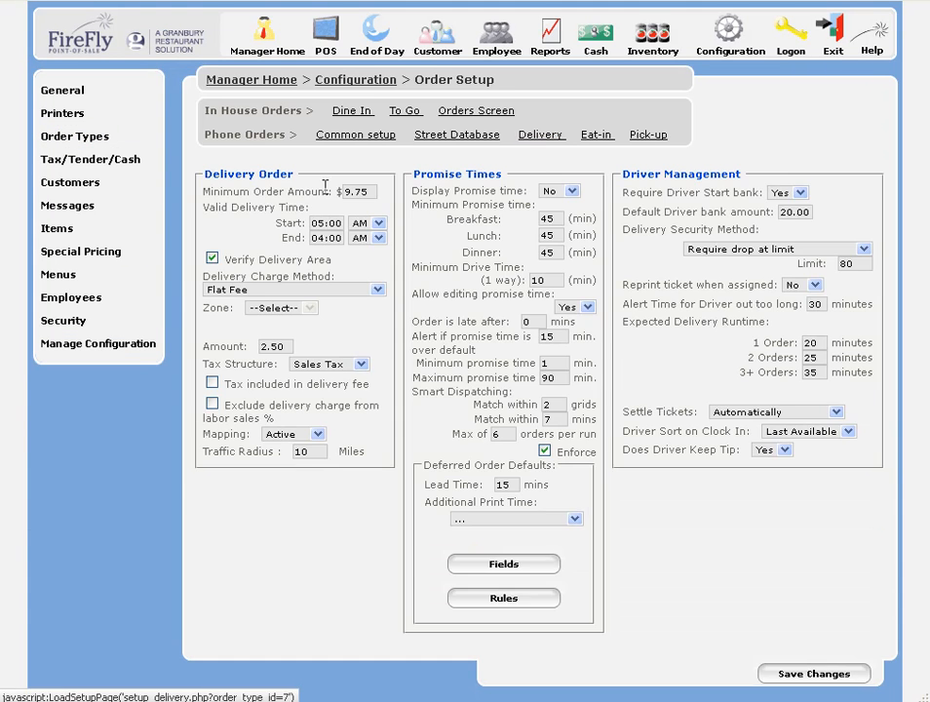
pyautogui.moveTo(226, 259); pyautogui.dragTo(329, 261)
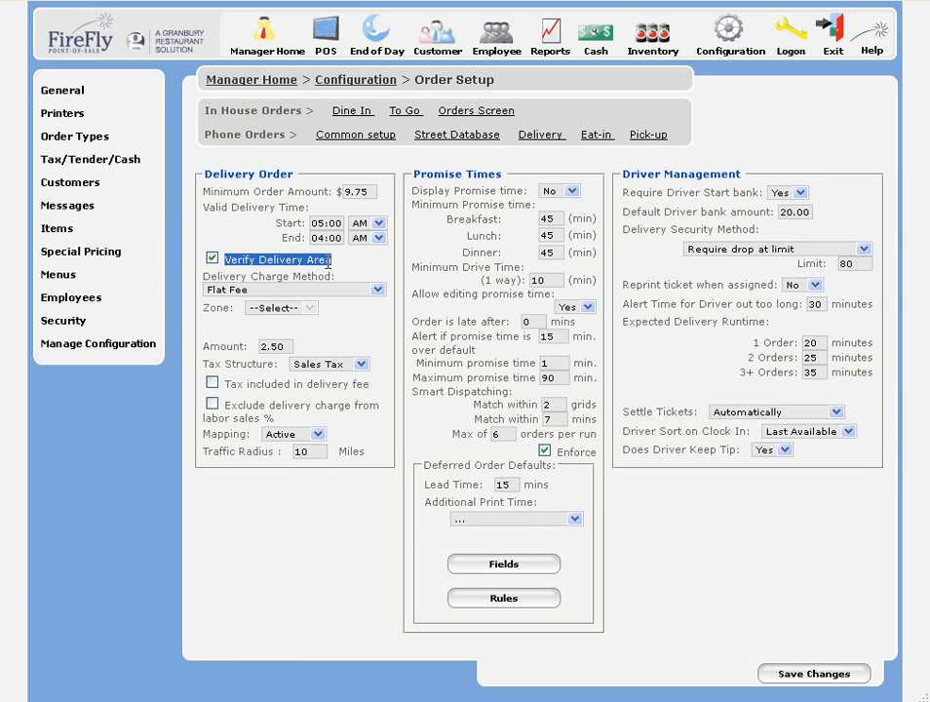
pyautogui.click(211, 259)
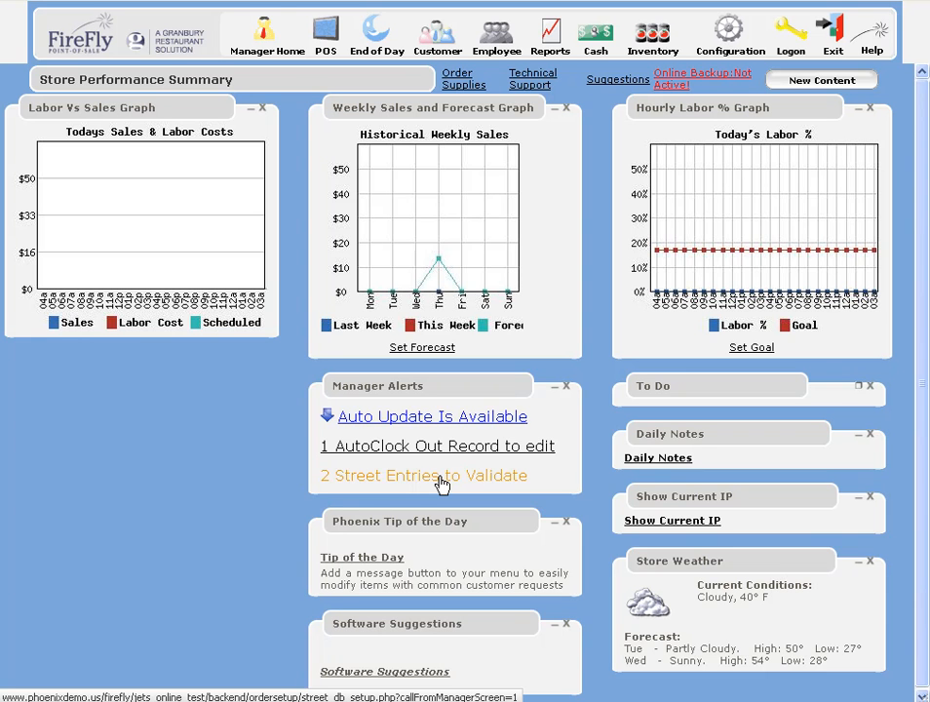
# Step: Open the Street Database and edit the temporary GANNETT street record
pyautogui.click(727, 36)
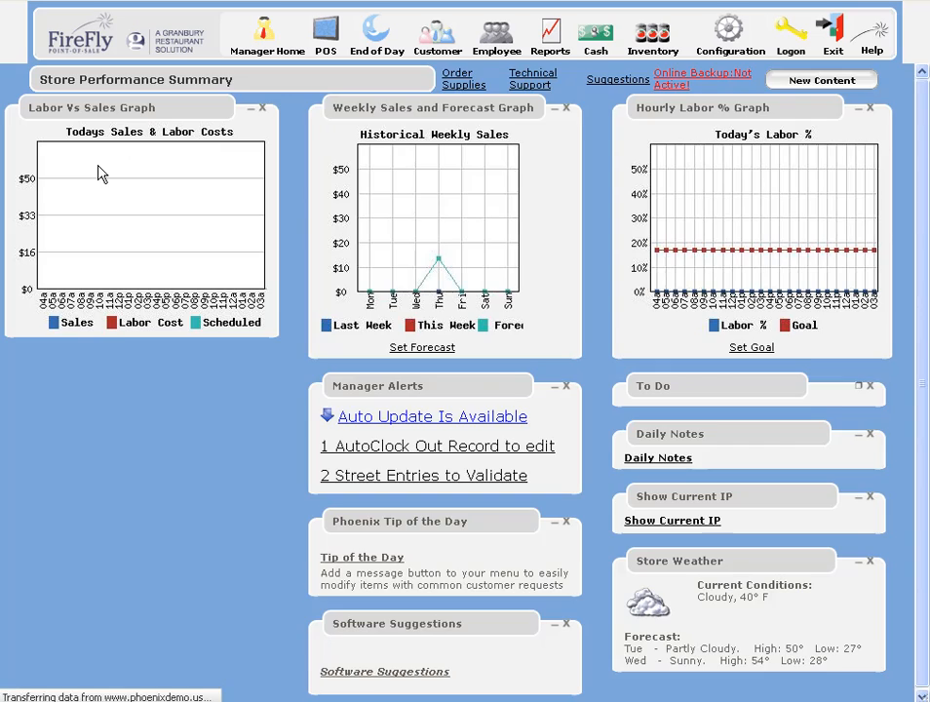
pyautogui.click(97, 140)
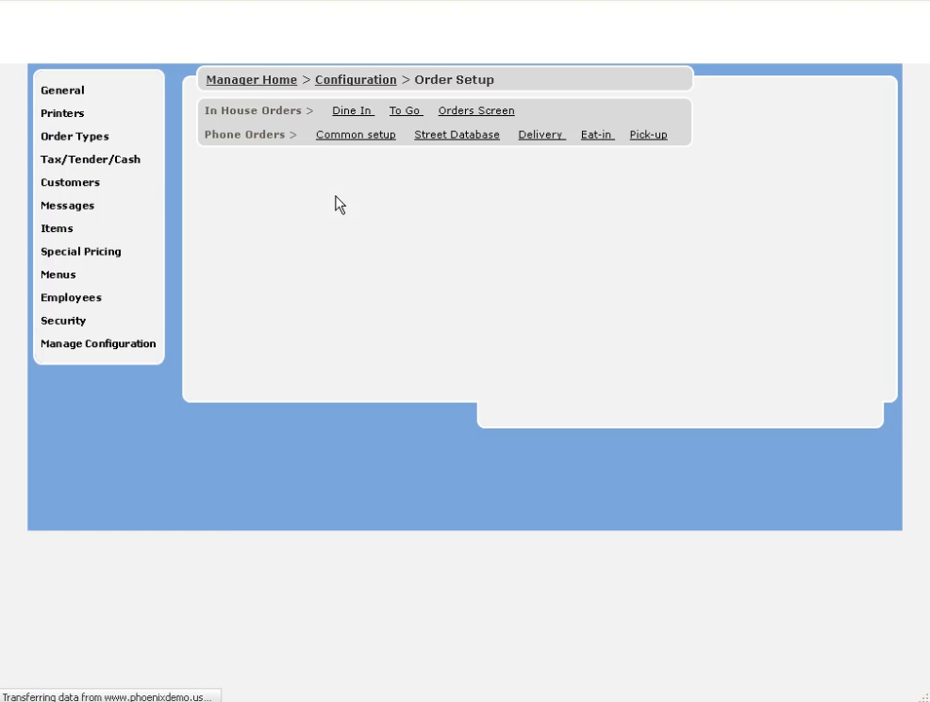
pyautogui.click(471, 138)
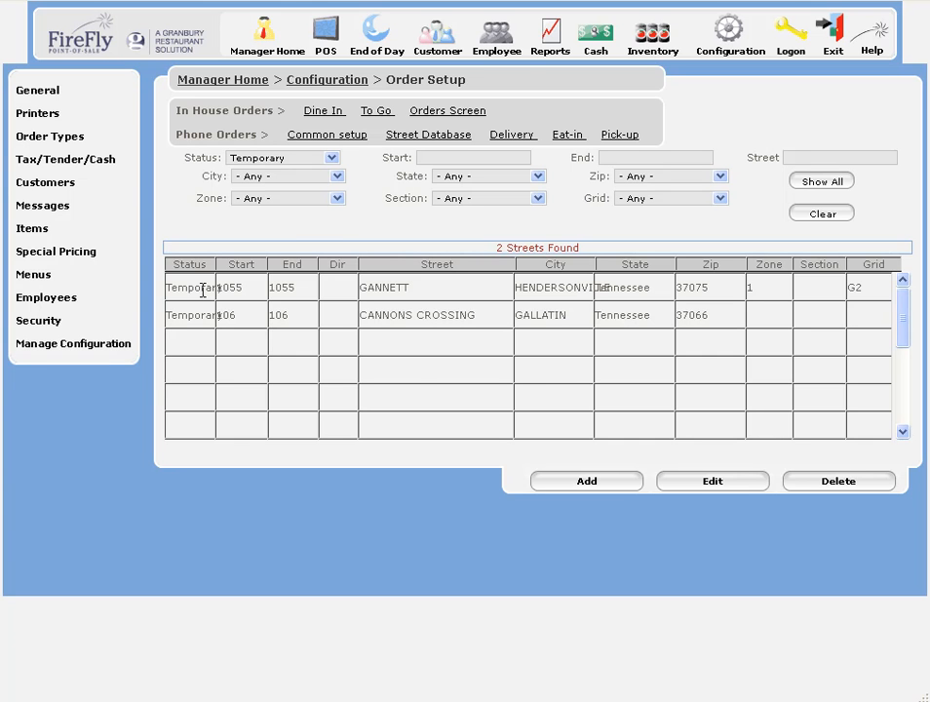
pyautogui.click(703, 494)
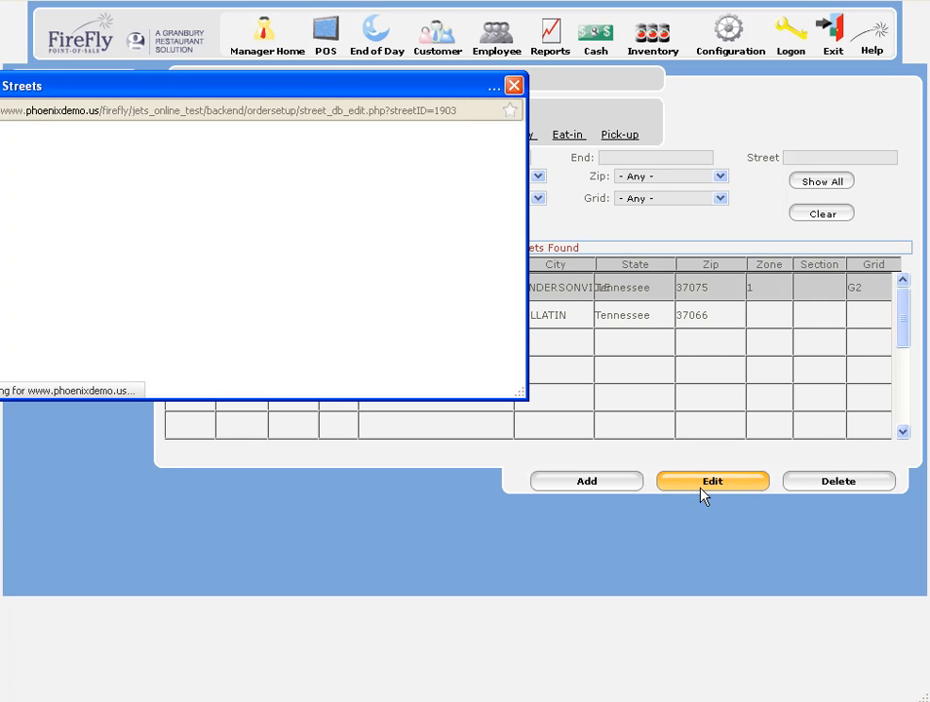
# Step: Change GANNETT's start number from 1055 to 500, set its status to Valid, and save
pyautogui.moveTo(228, 93); pyautogui.dragTo(464, 95)
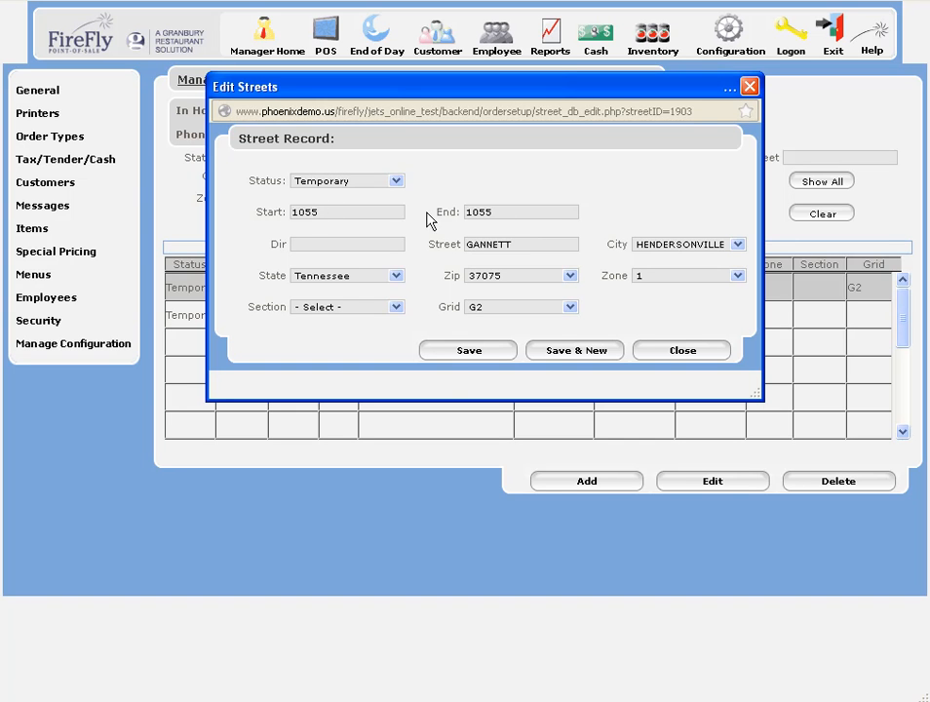
pyautogui.moveTo(330, 212); pyautogui.dragTo(282, 217)
pyautogui.write('500')
pyautogui.click(396, 182)
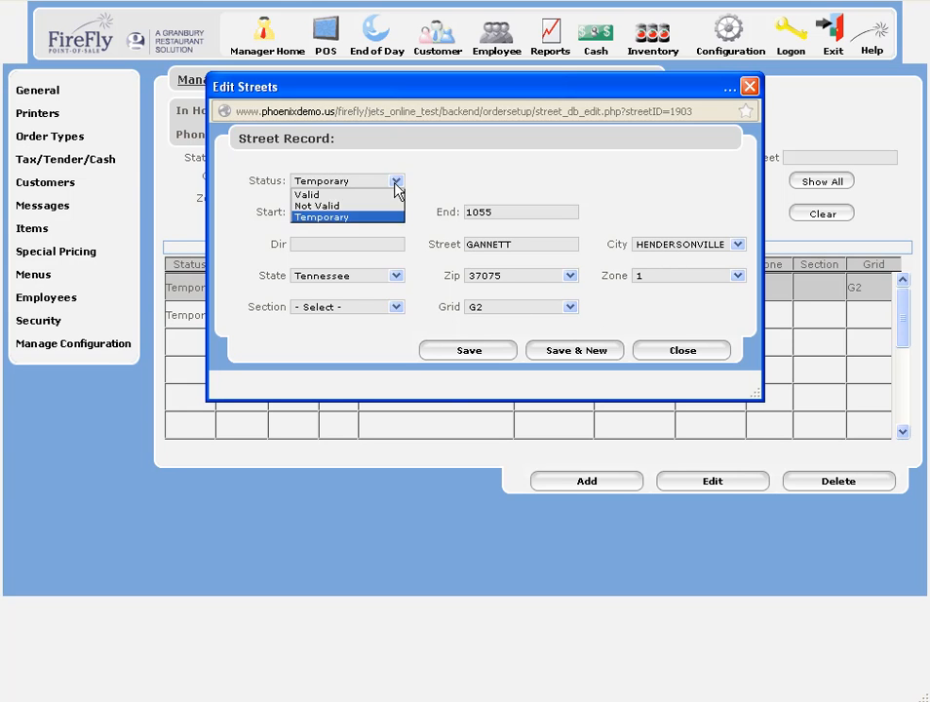
pyautogui.click(363, 197)
pyautogui.click(498, 351)
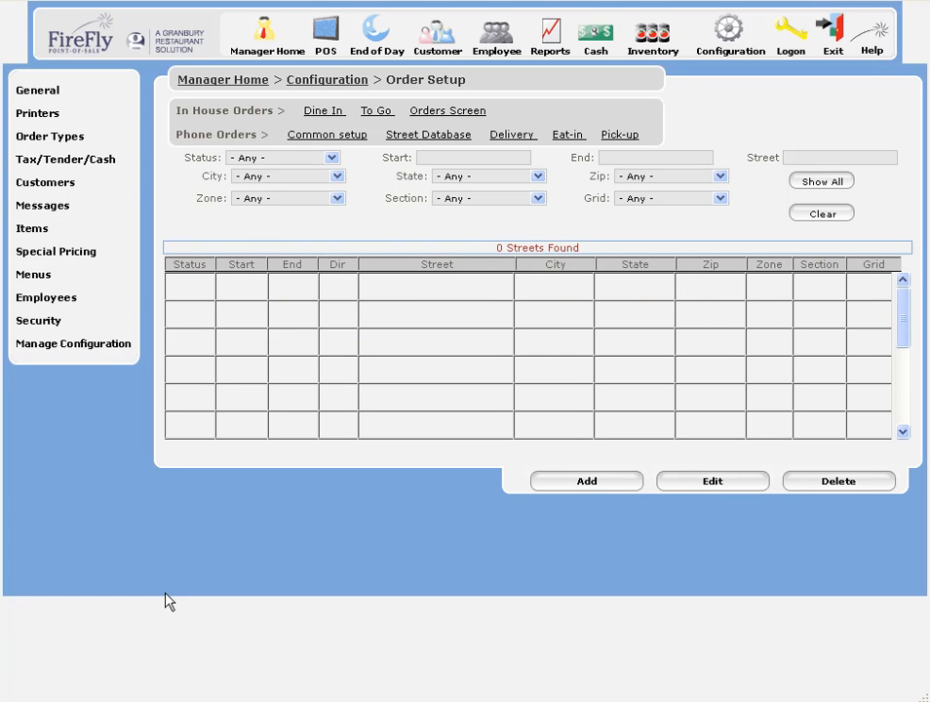
pyautogui.click(336, 176)
# Step: Filter the street list to GALLATIN and start a new street record
pyautogui.click(307, 228)
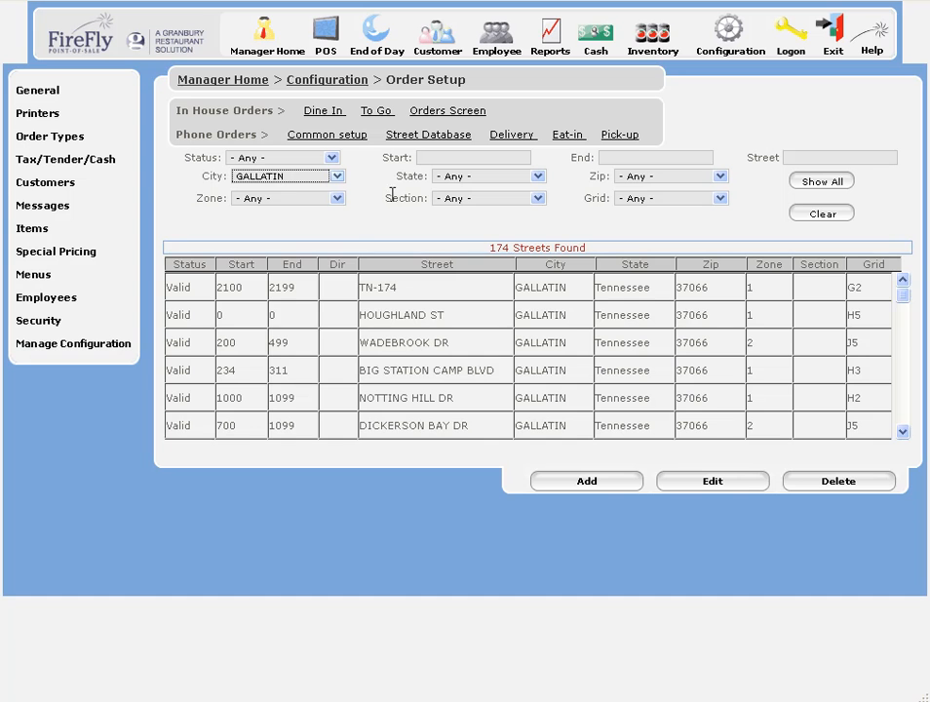
pyautogui.click(903, 305)
pyautogui.moveTo(904, 302); pyautogui.dragTo(904, 310)
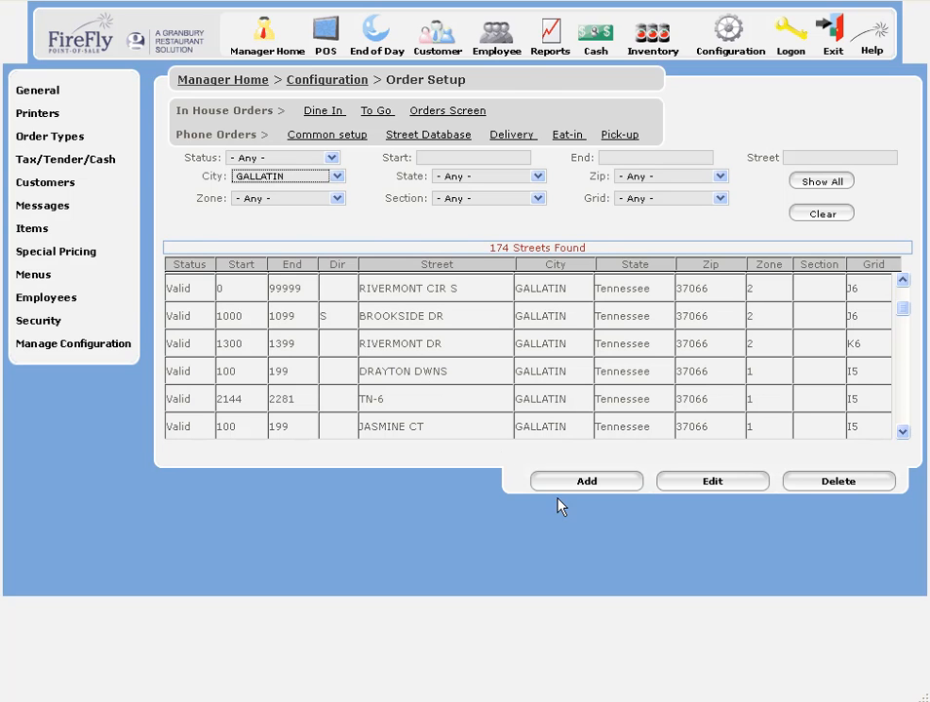
pyautogui.click(582, 484)
pyautogui.moveTo(315, 93); pyautogui.dragTo(556, 114)
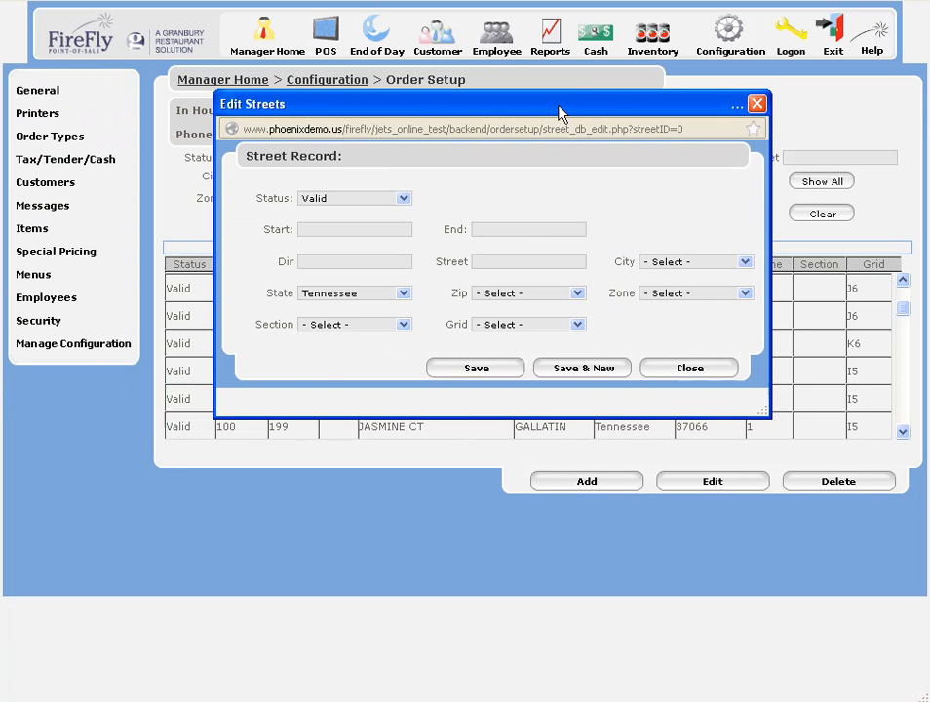
# Step: Set the new street's status to Not Valid, close it unsaved, and select BROOKSIDE DR
pyautogui.click(402, 199)
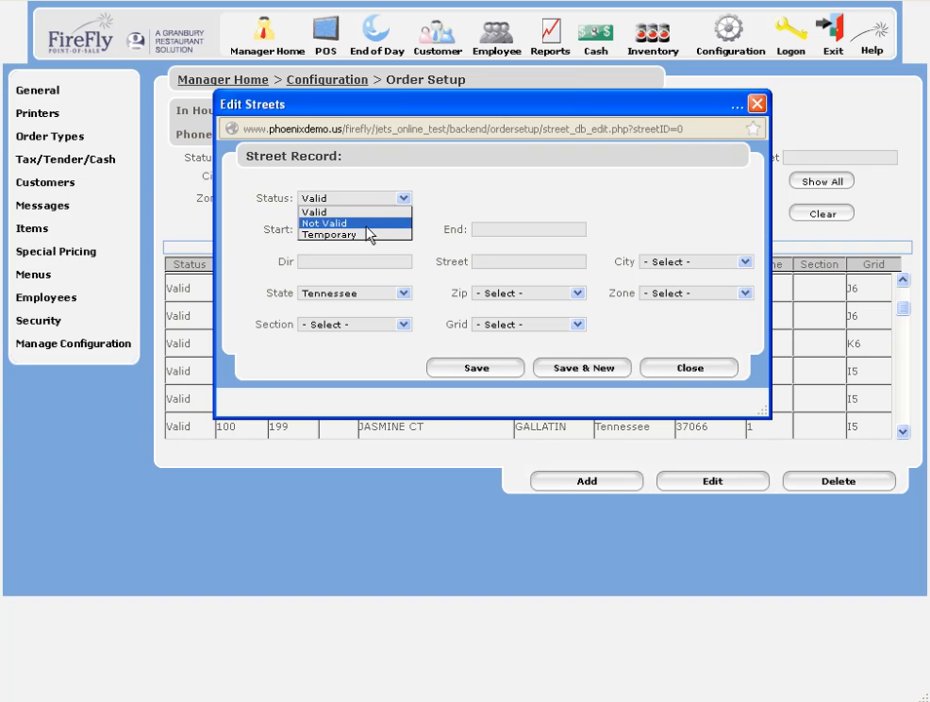
pyautogui.click(366, 223)
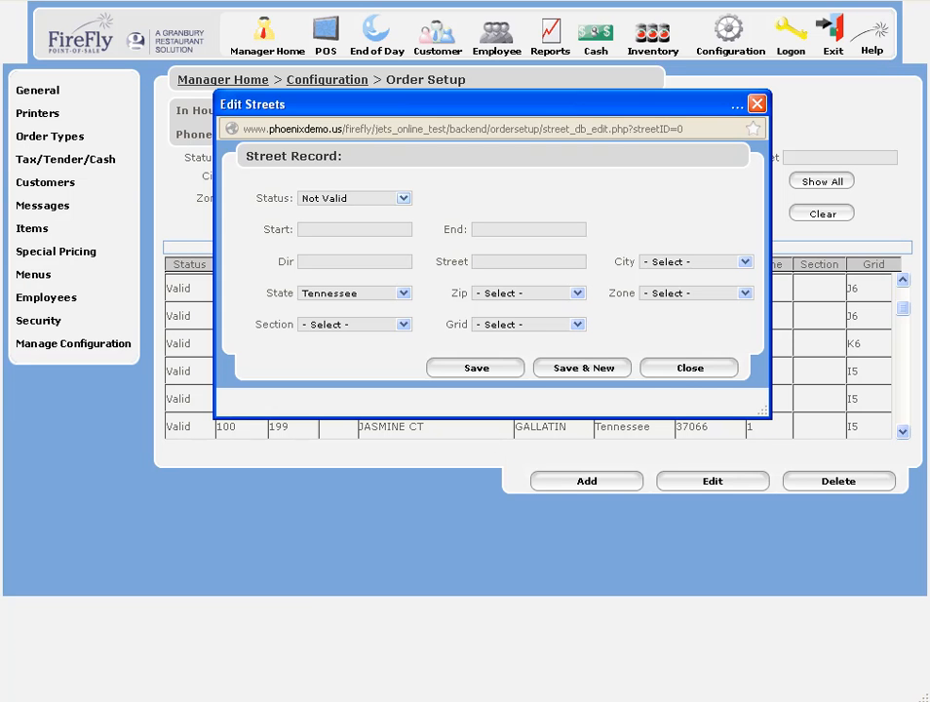
pyautogui.click(688, 368)
pyautogui.click(390, 316)
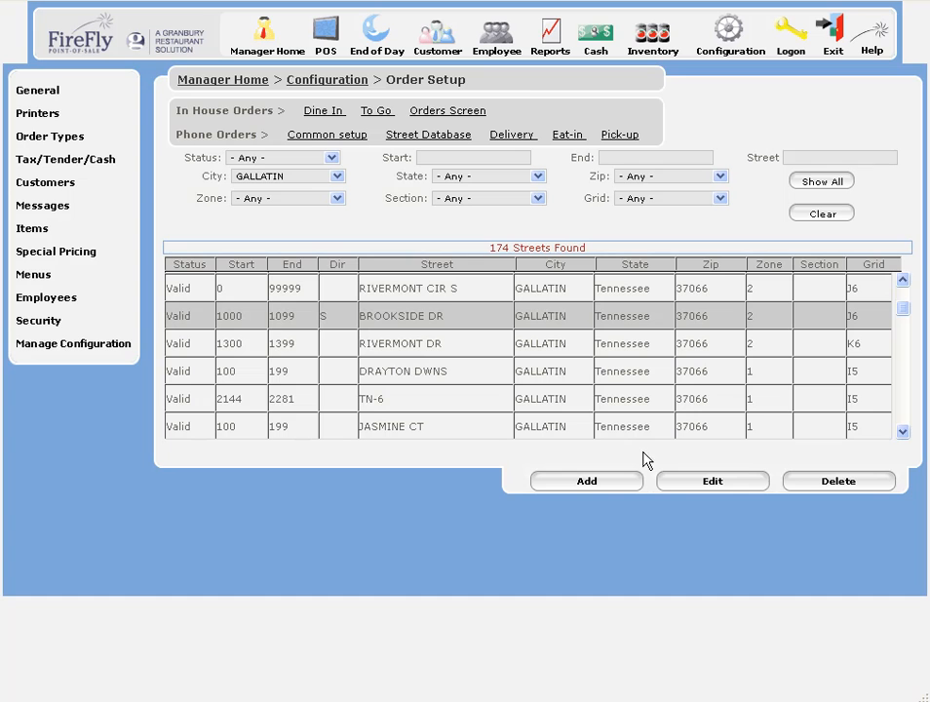
pyautogui.click(689, 482)
pyautogui.moveTo(316, 94); pyautogui.dragTo(569, 105)
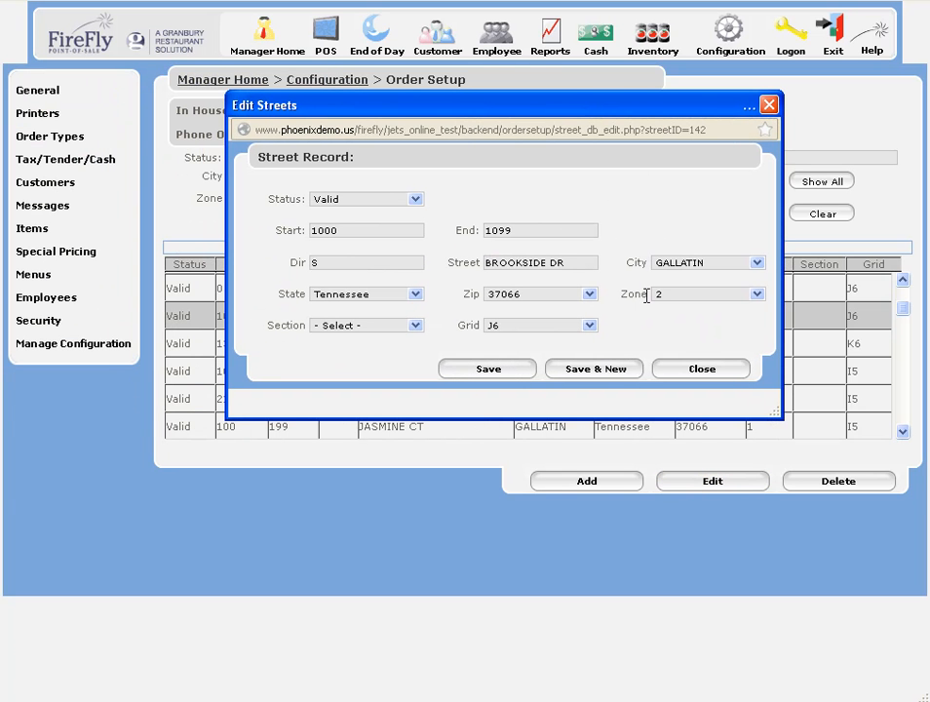
pyautogui.click(719, 370)
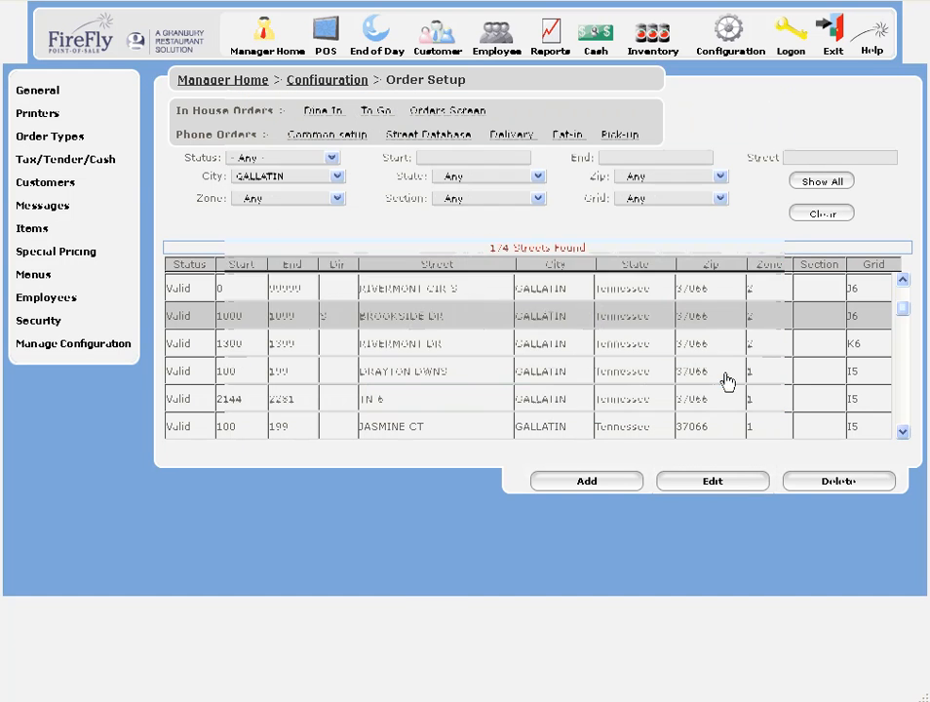